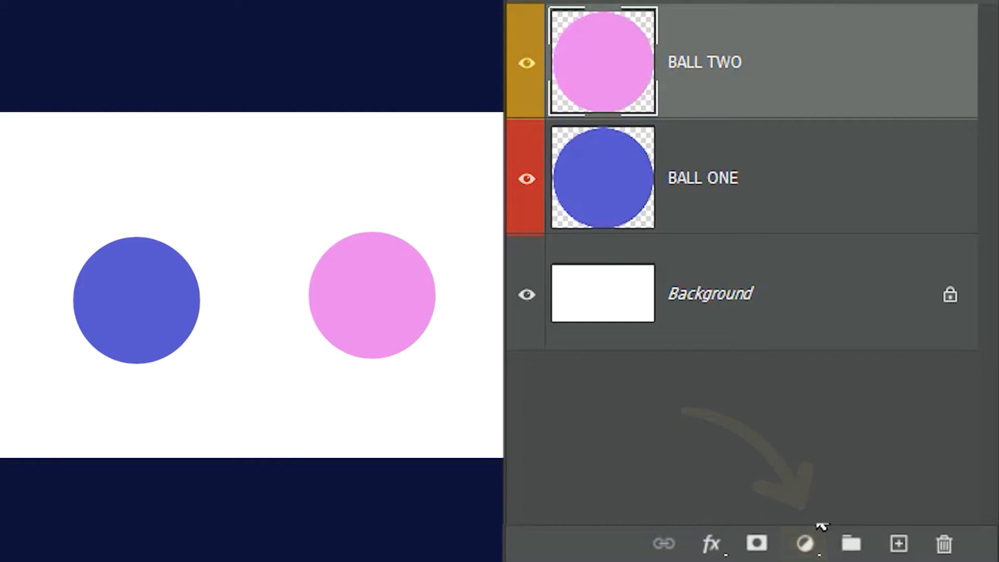
Step: Add a Brightness/Contrast adjustment layer above BALL TWO, raise the brightness to its maximum and strongly reduce the contrast
{"action": "left_click", "coordinate": [807, 543]}
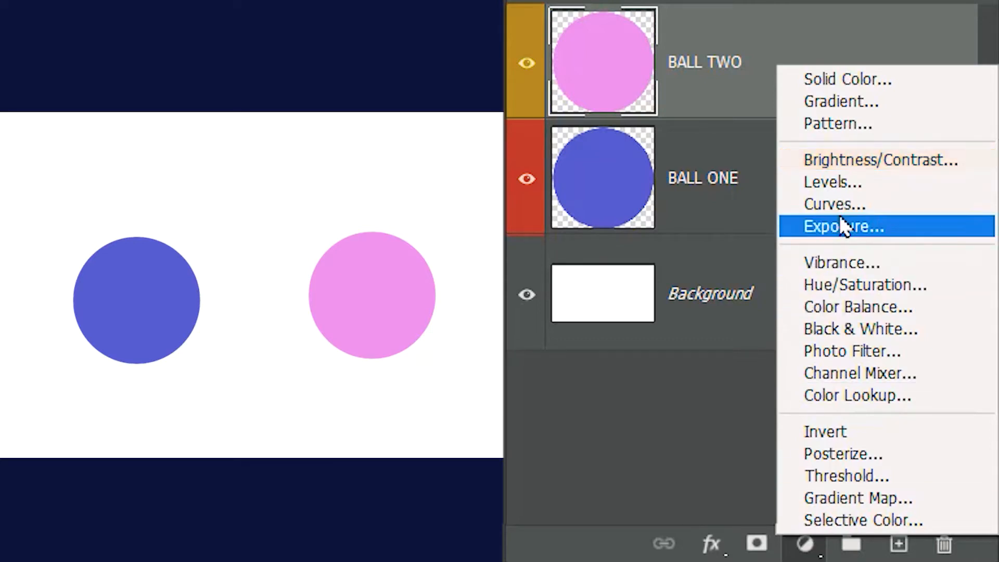
{"action": "left_click", "coordinate": [856, 165]}
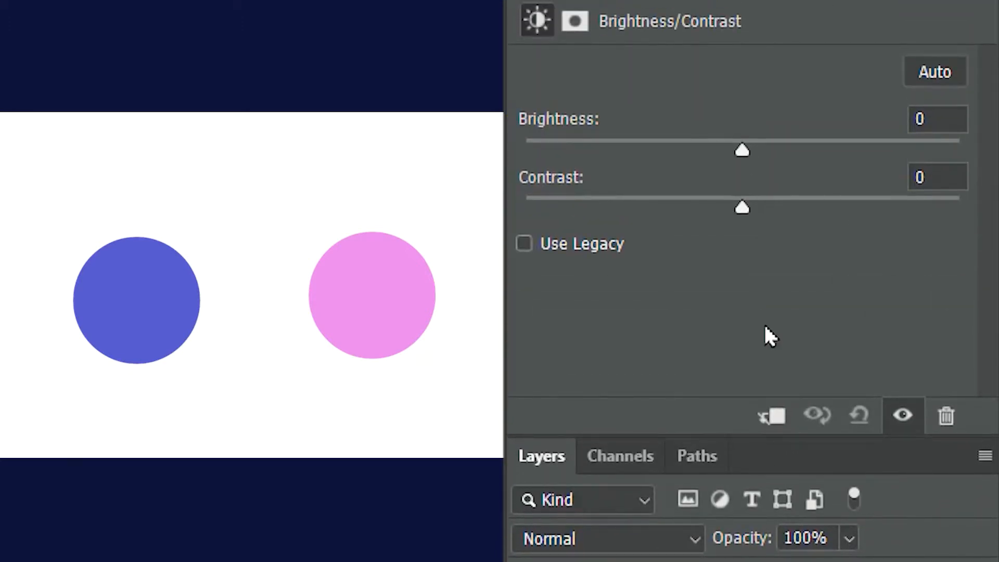
{"action": "left_click_drag", "start_coordinate": [748, 153], "coordinate": [974, 156]}
{"action": "left_click_drag", "start_coordinate": [741, 207], "coordinate": [555, 207]}
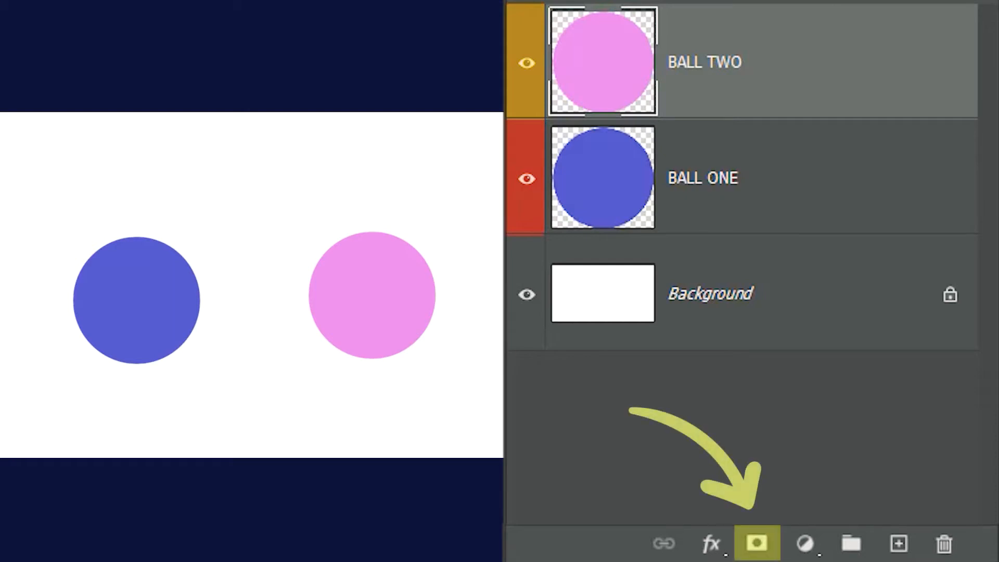
Step: Add a layer mask to BALL TWO and brush black over parts of the pink ball to hide them
{"action": "left_click", "coordinate": [760, 542]}
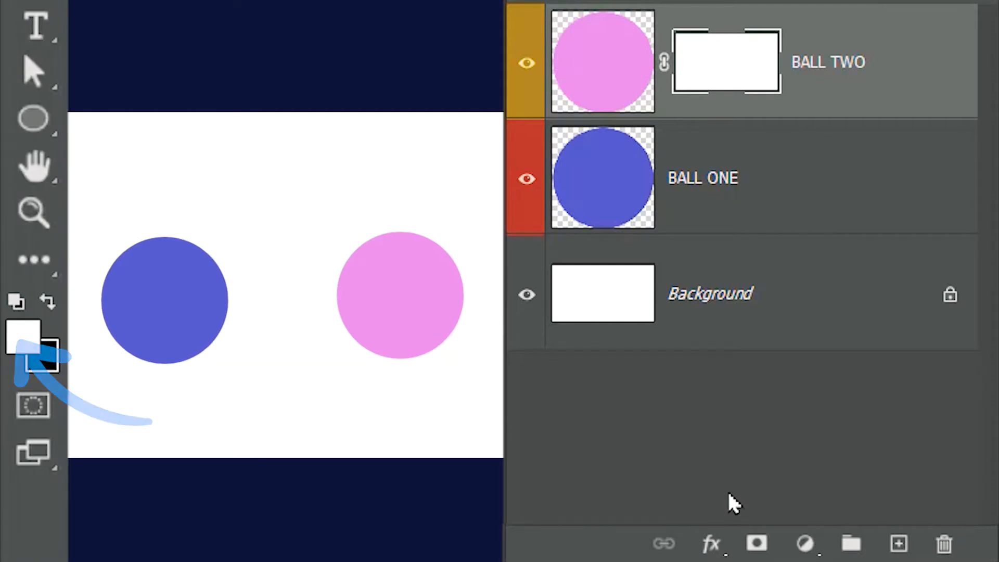
{"action": "key", "text": "d"}
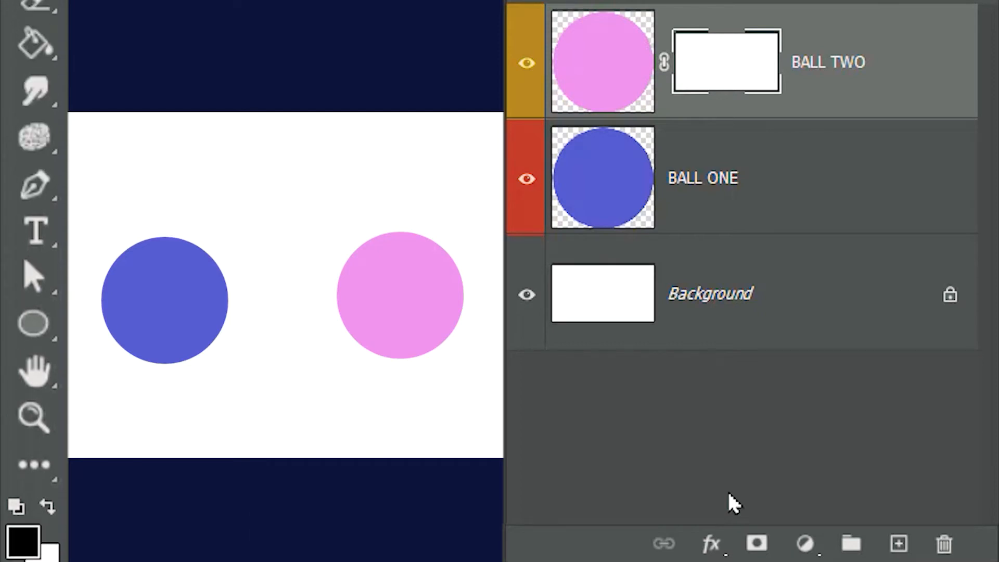
{"action": "key", "text": "b"}
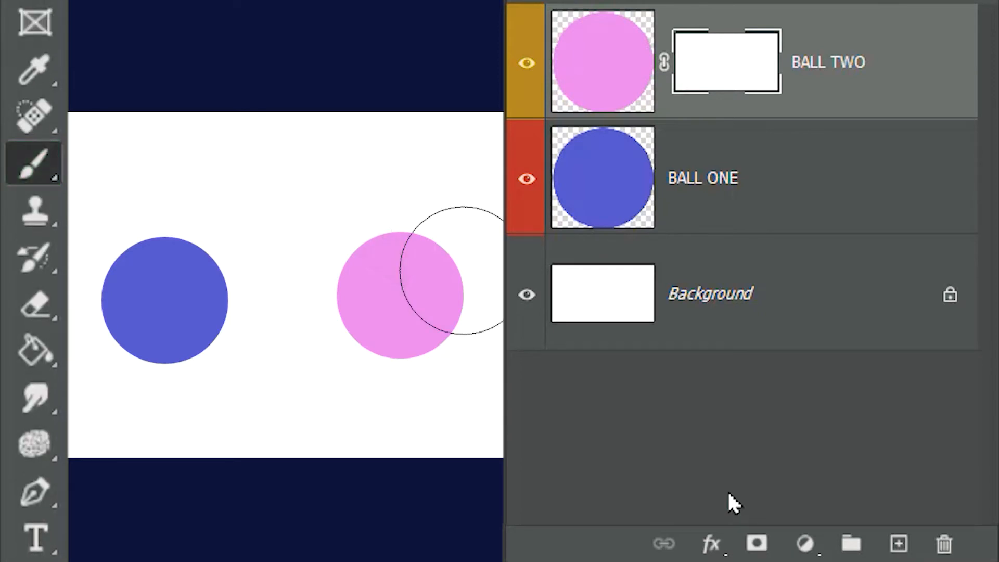
{"action": "left_click", "coordinate": [463, 269]}
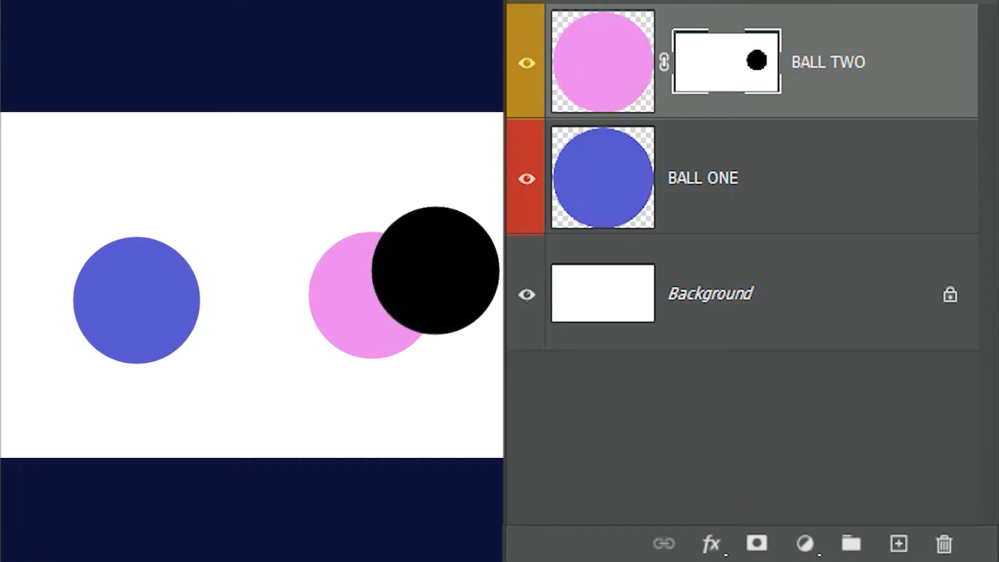
{"action": "left_click", "coordinate": [366, 361]}
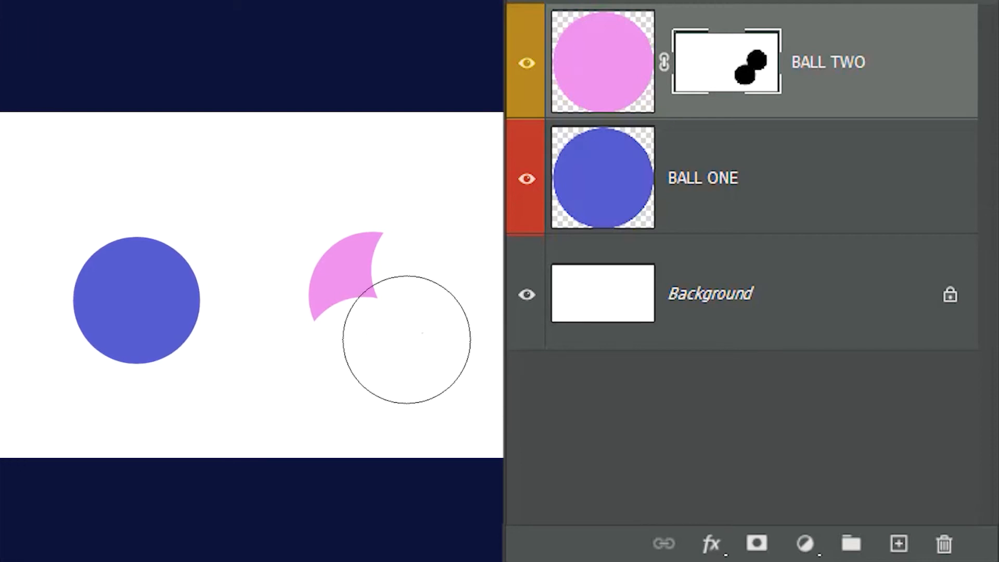
{"action": "left_click_drag", "start_coordinate": [407, 339], "coordinate": [374, 323]}
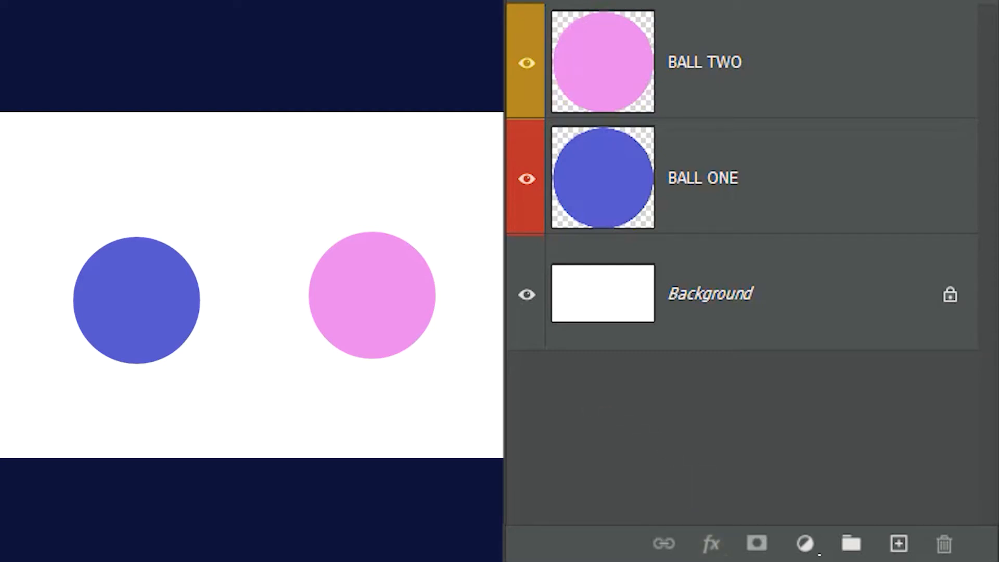
Step: Apply a Bevel & Emboss effect to the BALL ONE layer with a size of 95 px
{"action": "left_click", "coordinate": [765, 214]}
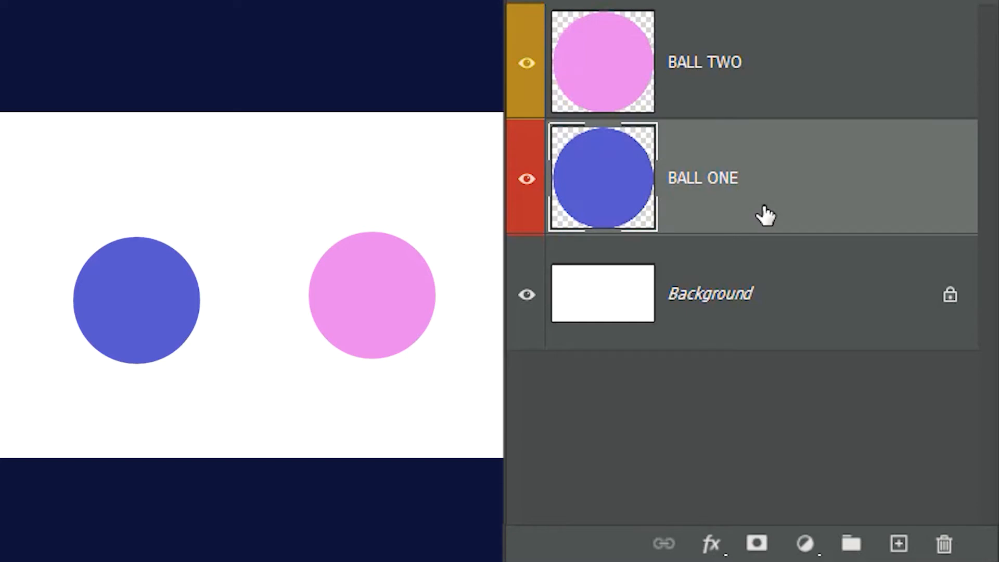
{"action": "left_click", "coordinate": [712, 544]}
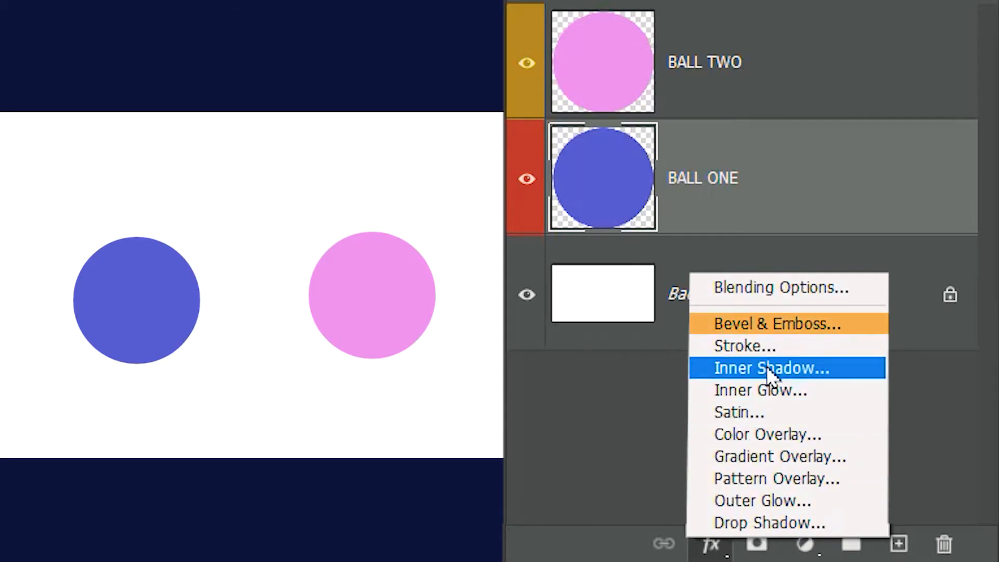
{"action": "left_click", "coordinate": [788, 328]}
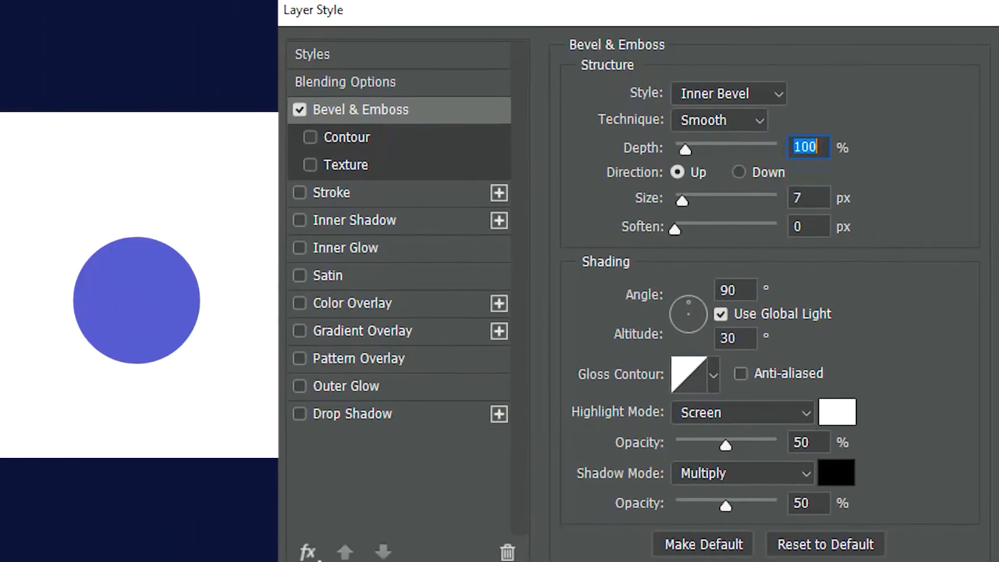
{"action": "left_click_drag", "start_coordinate": [711, 208], "coordinate": [725, 206]}
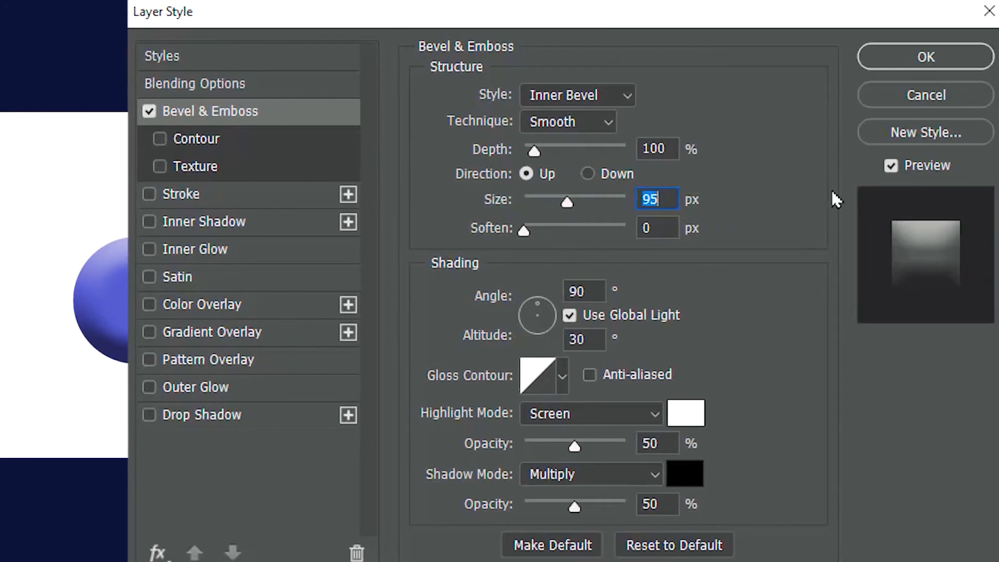
{"action": "left_click", "coordinate": [911, 68]}
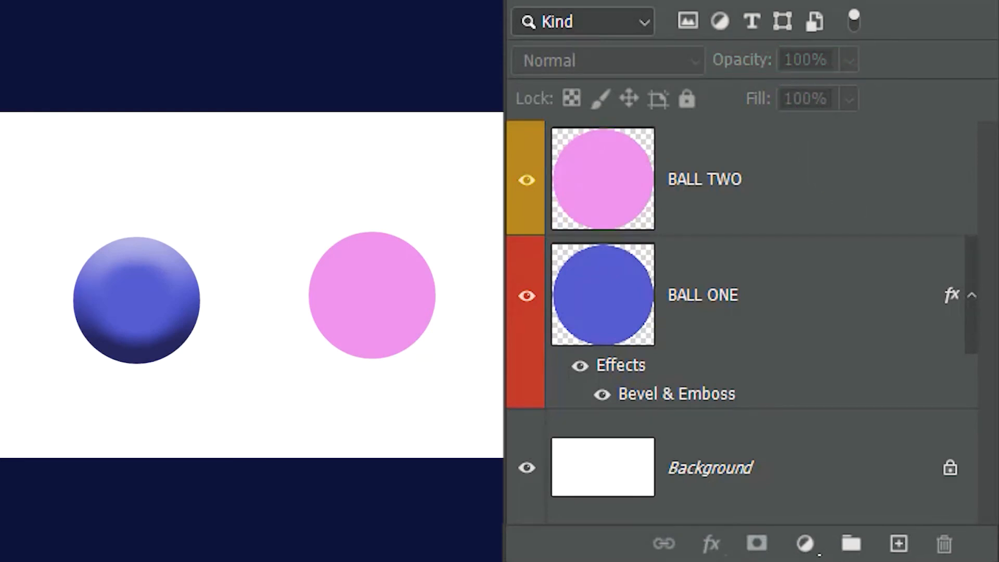
Step: Lower the BALL TWO layer's opacity gradually to 0% and restore it to 100%
{"action": "left_click", "coordinate": [783, 213]}
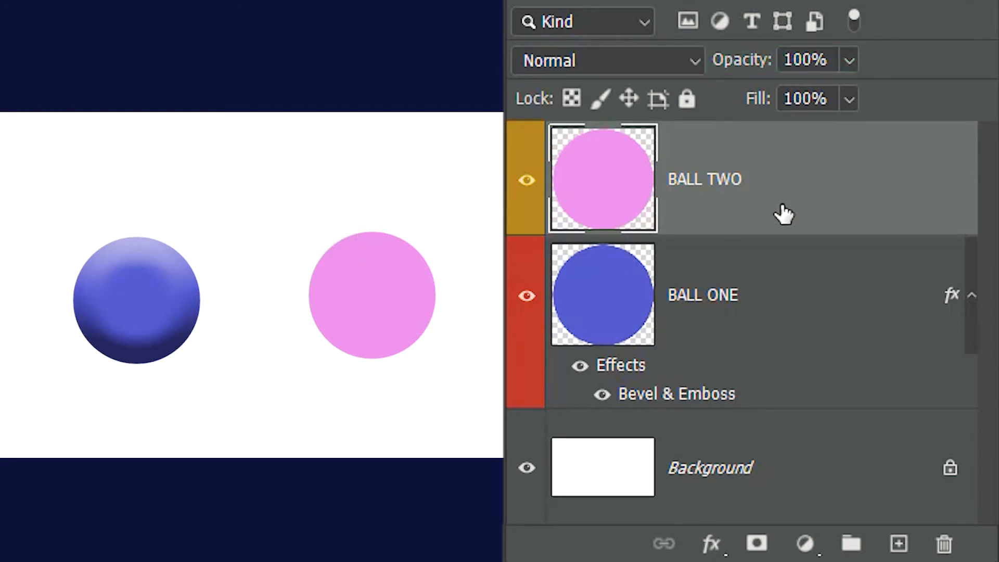
{"action": "left_click", "coordinate": [850, 60]}
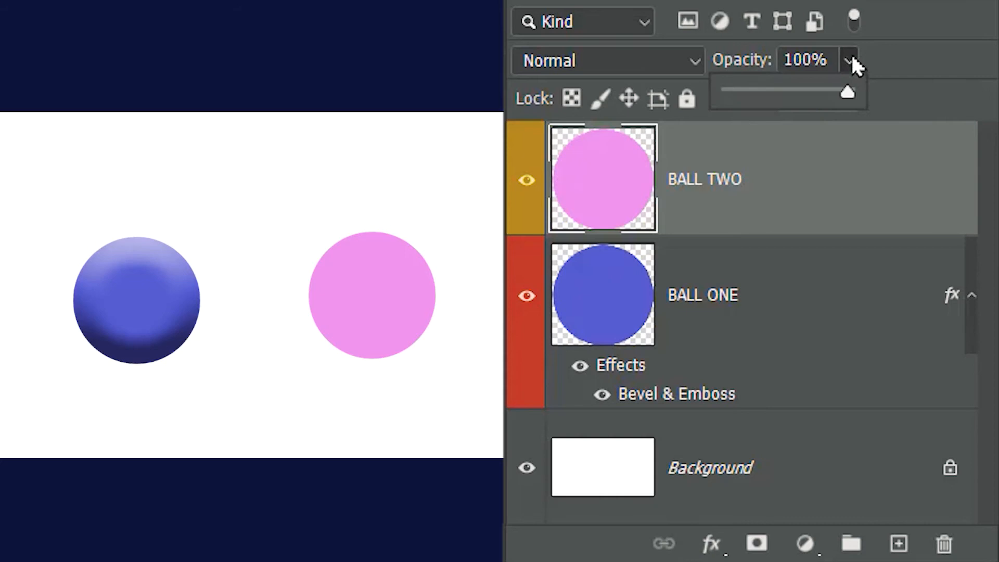
{"action": "left_click", "coordinate": [791, 94]}
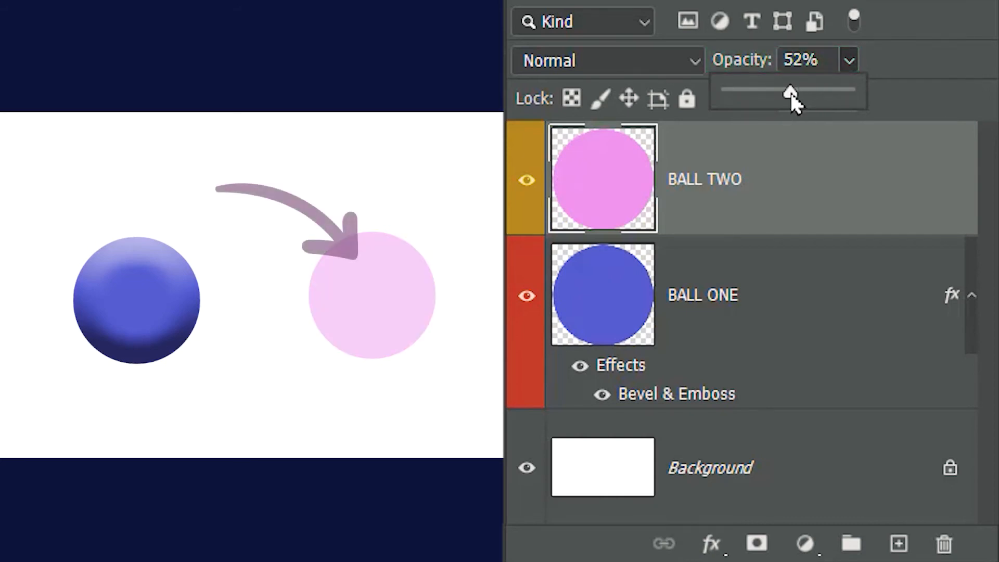
{"action": "left_click", "coordinate": [759, 94]}
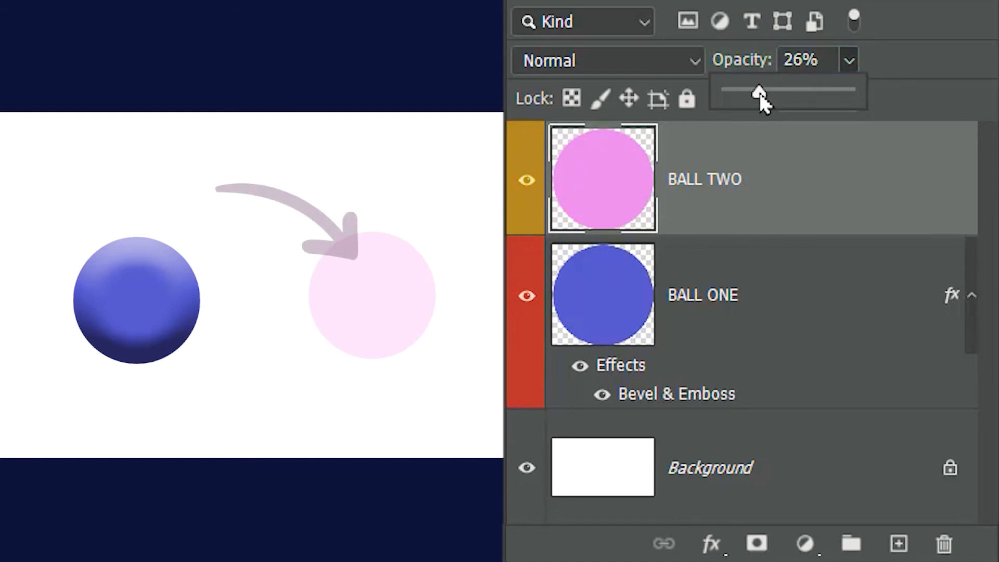
{"action": "left_click", "coordinate": [742, 87]}
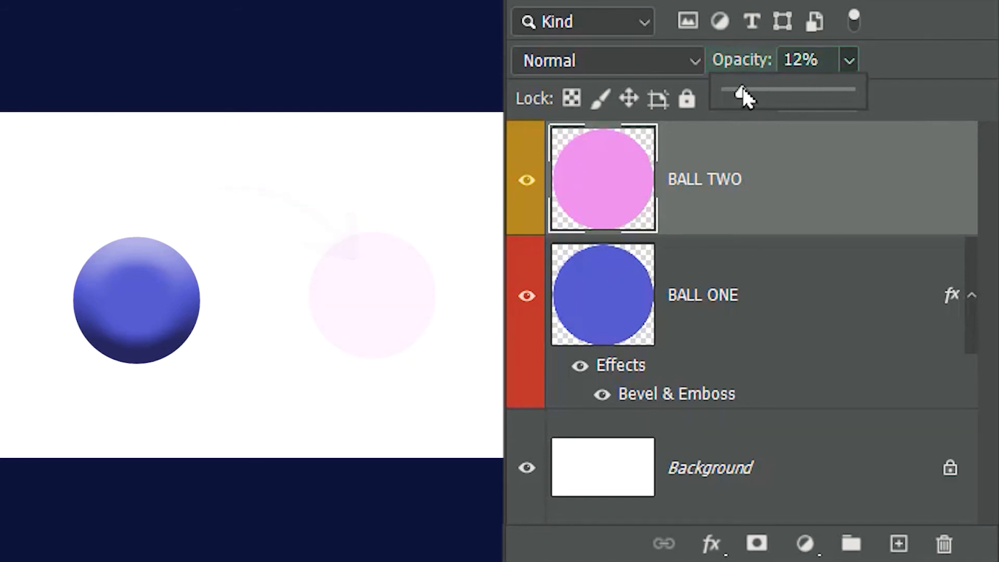
{"action": "left_click_drag", "start_coordinate": [742, 88], "coordinate": [702, 102]}
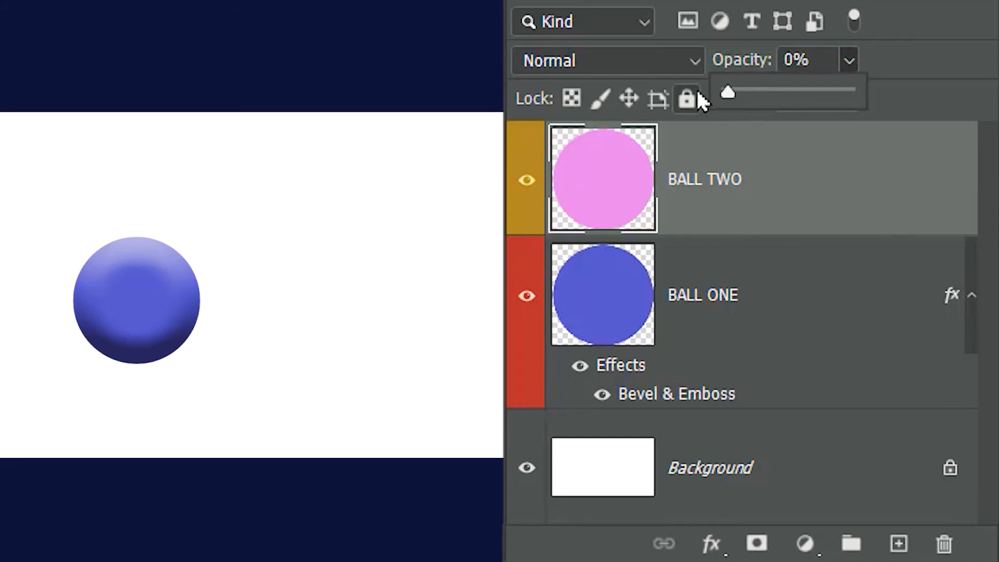
{"action": "left_click", "coordinate": [777, 90]}
{"action": "left_click_drag", "start_coordinate": [800, 94], "coordinate": [870, 98]}
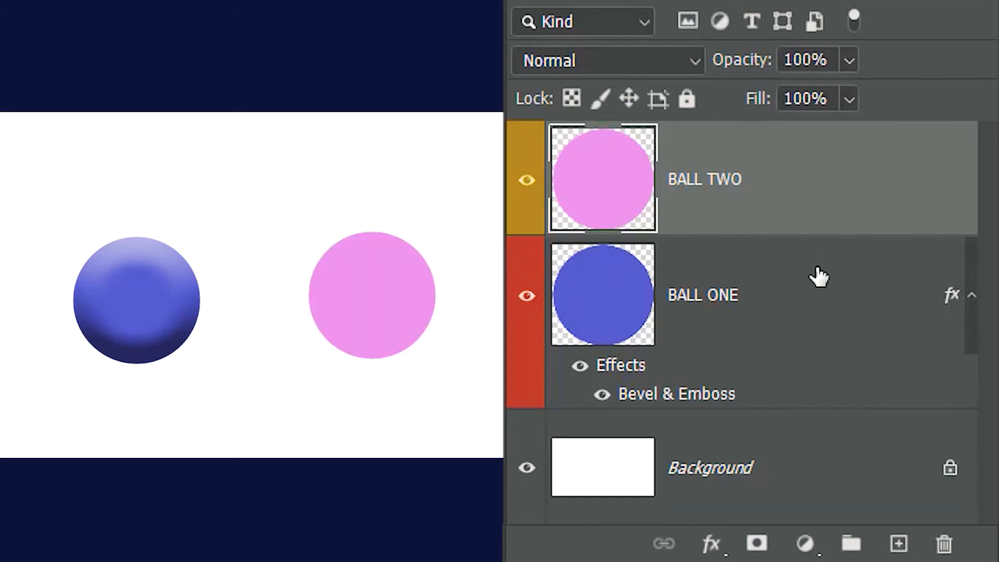
Step: Reduce the BALL ONE layer's opacity and set it back to 100%
{"action": "left_click", "coordinate": [814, 275]}
{"action": "left_click", "coordinate": [852, 60]}
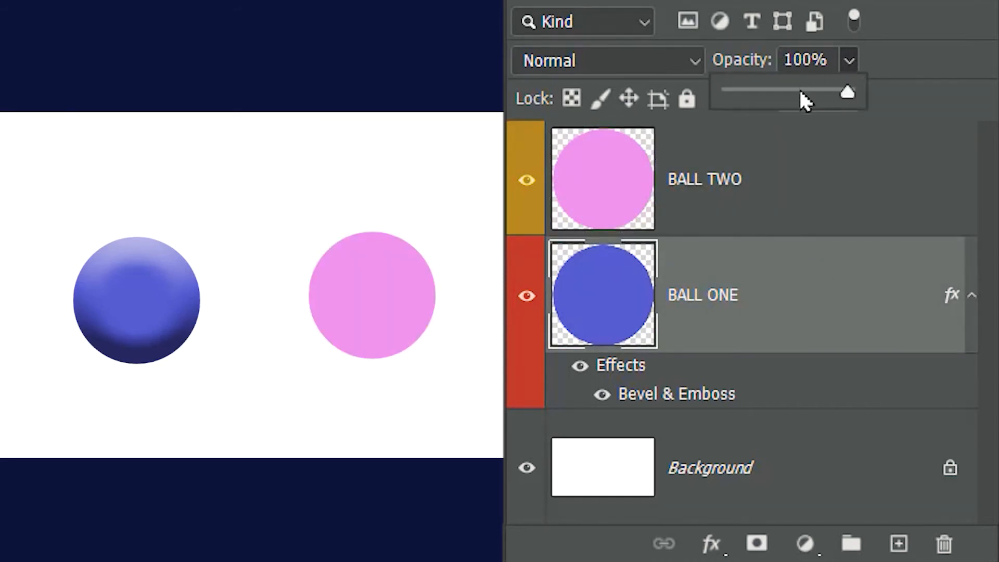
{"action": "left_click", "coordinate": [791, 92]}
{"action": "left_click_drag", "start_coordinate": [765, 97], "coordinate": [910, 94]}
{"action": "left_click", "coordinate": [924, 54]}
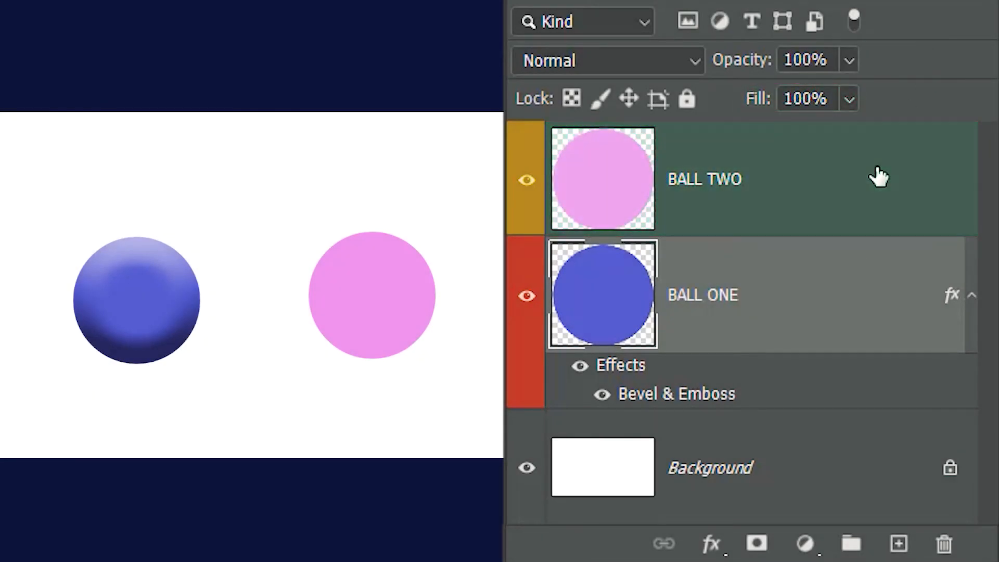
Step: Reduce the BALL TWO layer's fill, try 59%, and return it to 100%
{"action": "left_click", "coordinate": [875, 180]}
{"action": "left_click", "coordinate": [849, 99]}
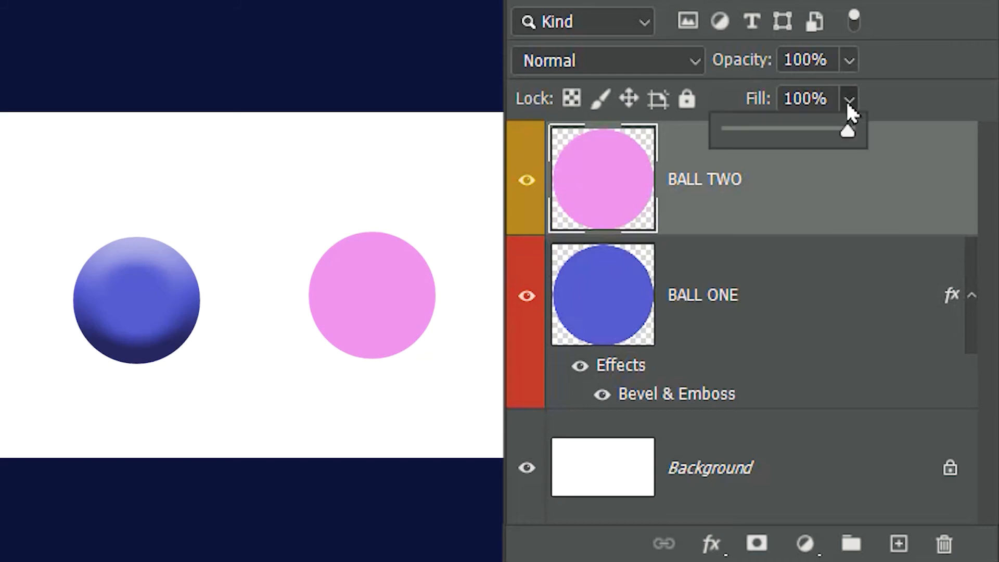
{"action": "left_click", "coordinate": [783, 134]}
{"action": "left_click_drag", "start_coordinate": [782, 135], "coordinate": [739, 135]}
{"action": "left_click", "coordinate": [799, 136]}
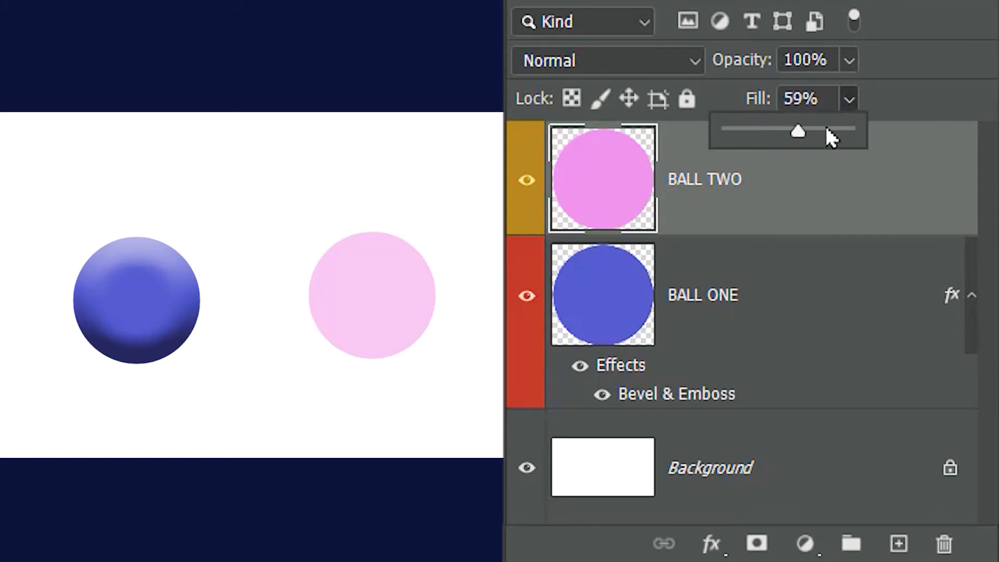
{"action": "left_click_drag", "start_coordinate": [827, 135], "coordinate": [877, 129]}
{"action": "left_click", "coordinate": [928, 74]}
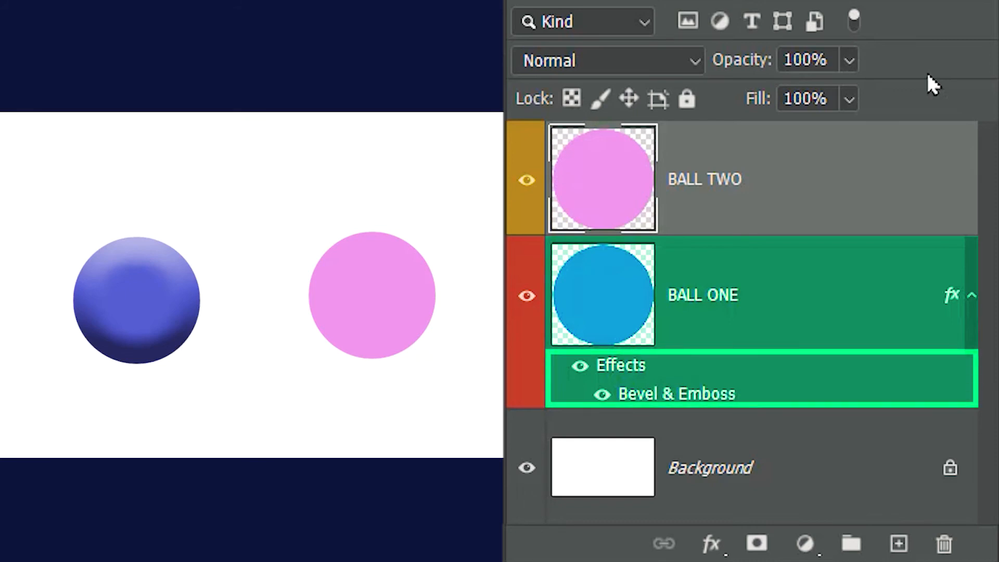
Step: Lower the opacity of BALL ONE with its bevel effect to 12% and bring it back to 100%
{"action": "left_click", "coordinate": [802, 293]}
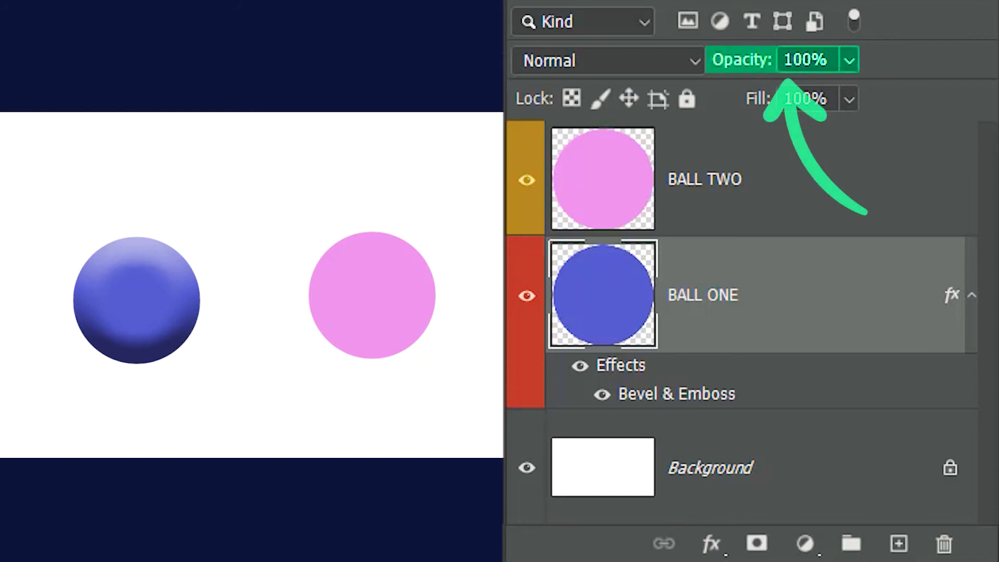
{"action": "left_click", "coordinate": [850, 61]}
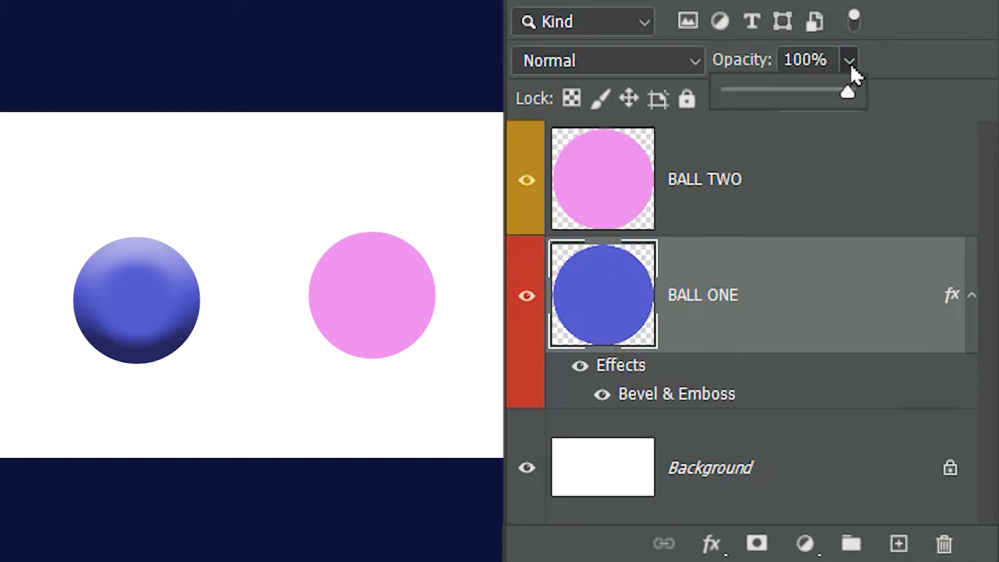
{"action": "left_click", "coordinate": [785, 91]}
{"action": "left_click", "coordinate": [741, 92]}
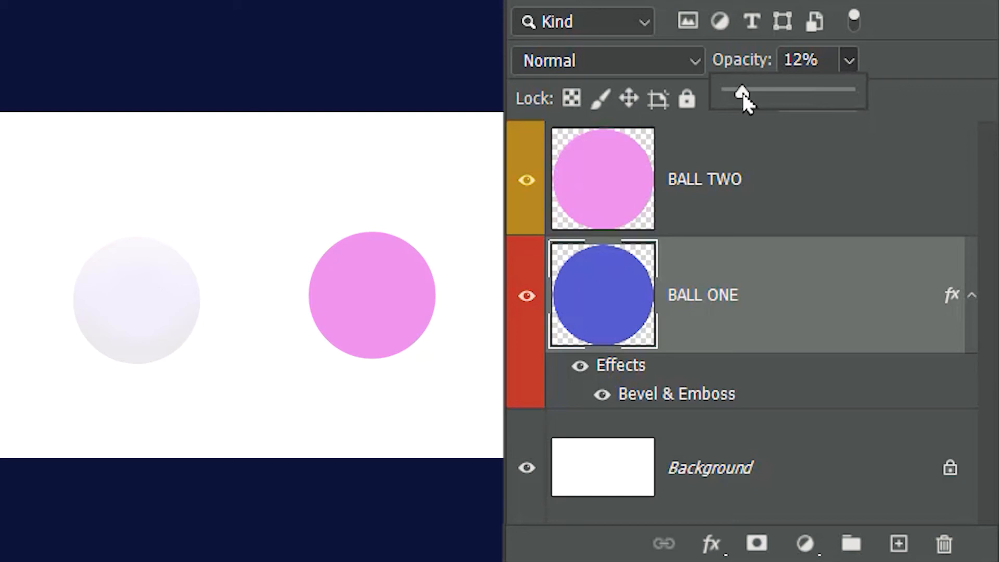
{"action": "left_click", "coordinate": [772, 93]}
{"action": "left_click", "coordinate": [819, 92]}
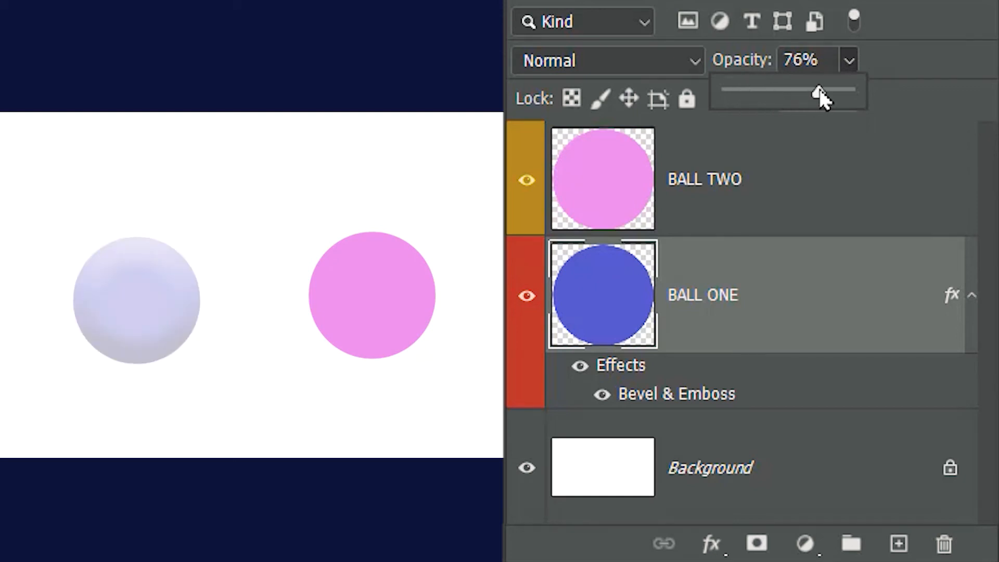
{"action": "left_click_drag", "start_coordinate": [818, 89], "coordinate": [872, 90]}
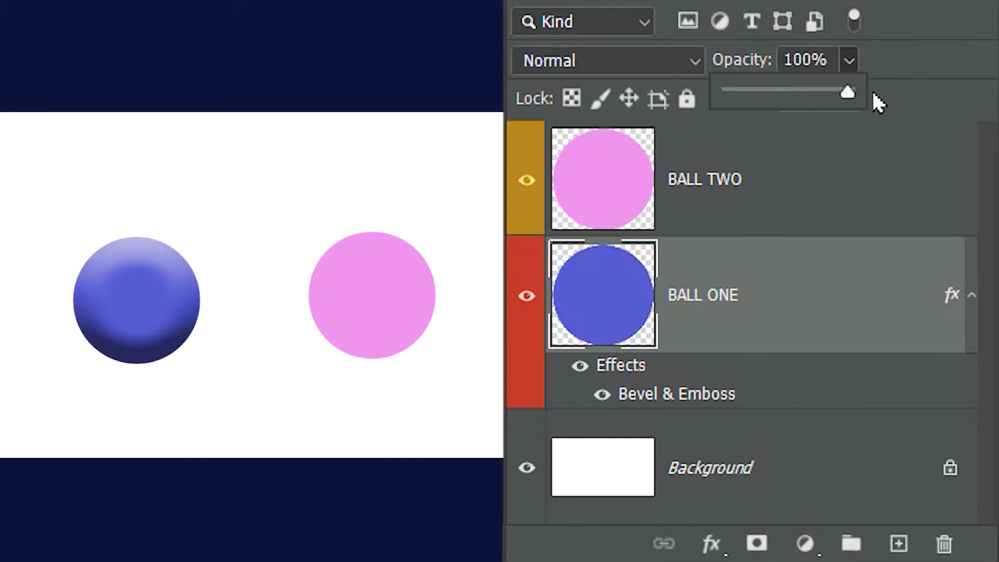
{"action": "left_click", "coordinate": [908, 62]}
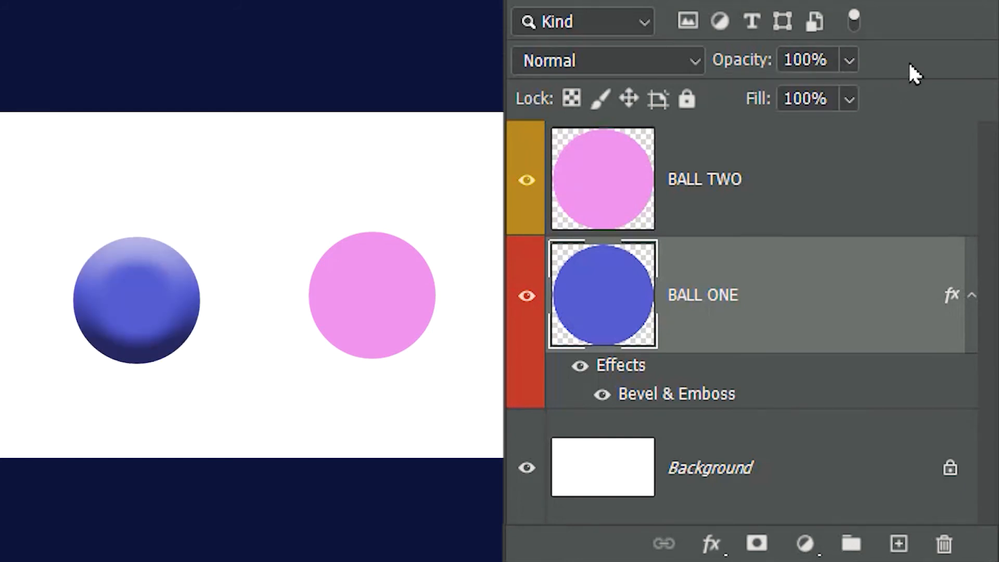
Step: Set the BALL ONE layer's fill to 0% so only its bevel effect remains
{"action": "left_click", "coordinate": [851, 98]}
{"action": "left_click", "coordinate": [827, 130]}
{"action": "left_click_drag", "start_coordinate": [791, 127], "coordinate": [698, 130]}
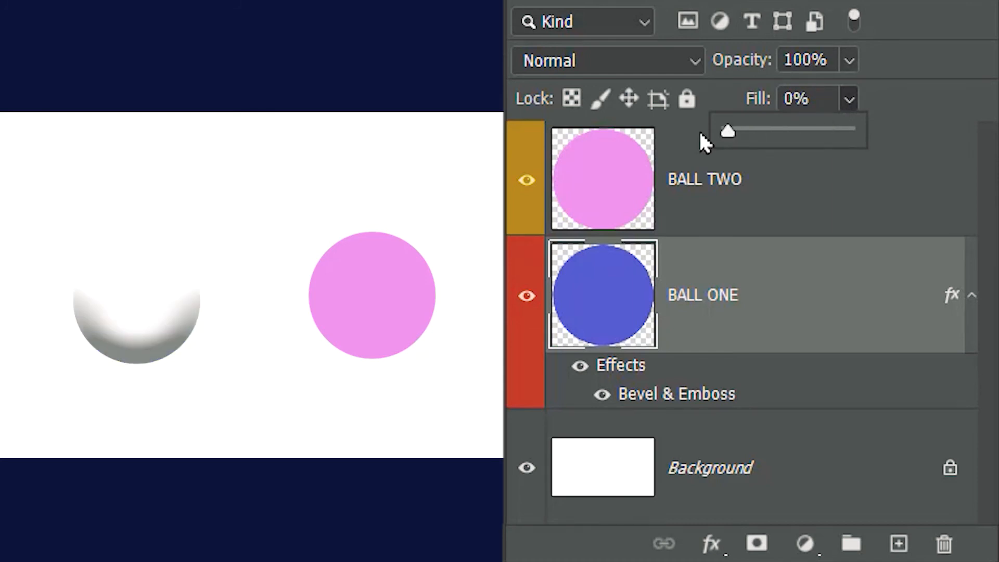
{"action": "left_click", "coordinate": [941, 73]}
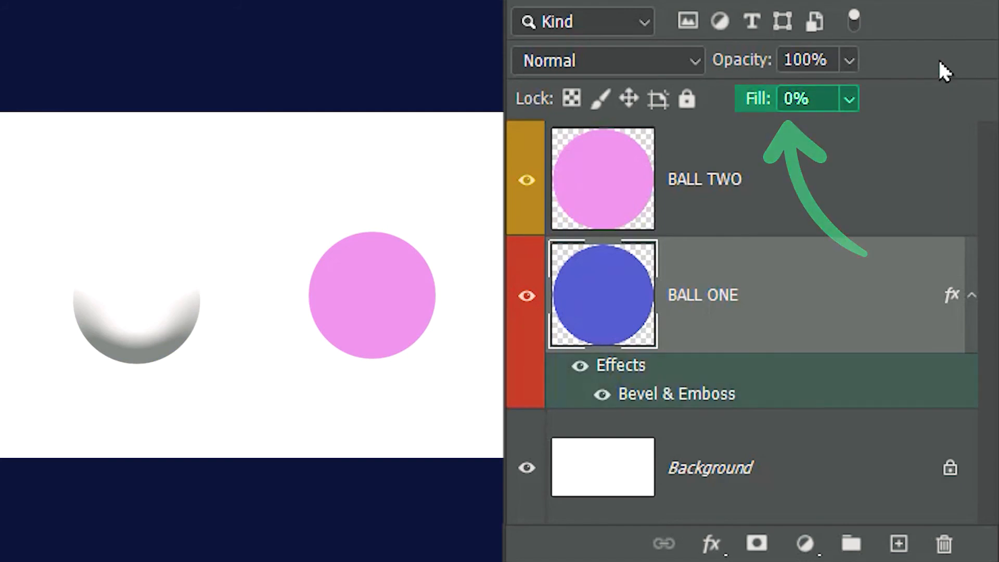
Step: Restore the BALL ONE layer's fill to 100%
{"action": "left_click", "coordinate": [849, 99]}
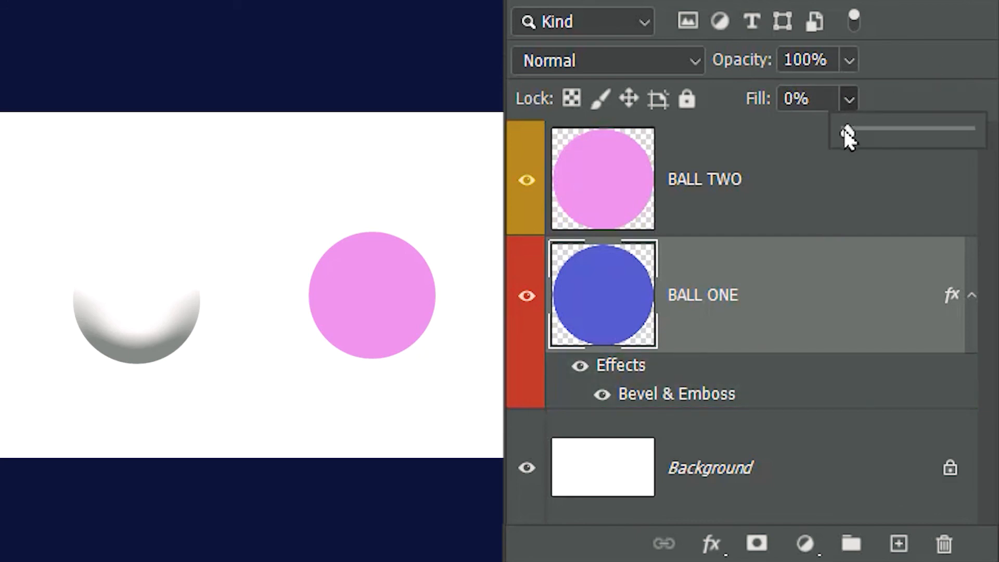
{"action": "left_click_drag", "start_coordinate": [843, 129], "coordinate": [983, 118]}
{"action": "left_click", "coordinate": [947, 87]}
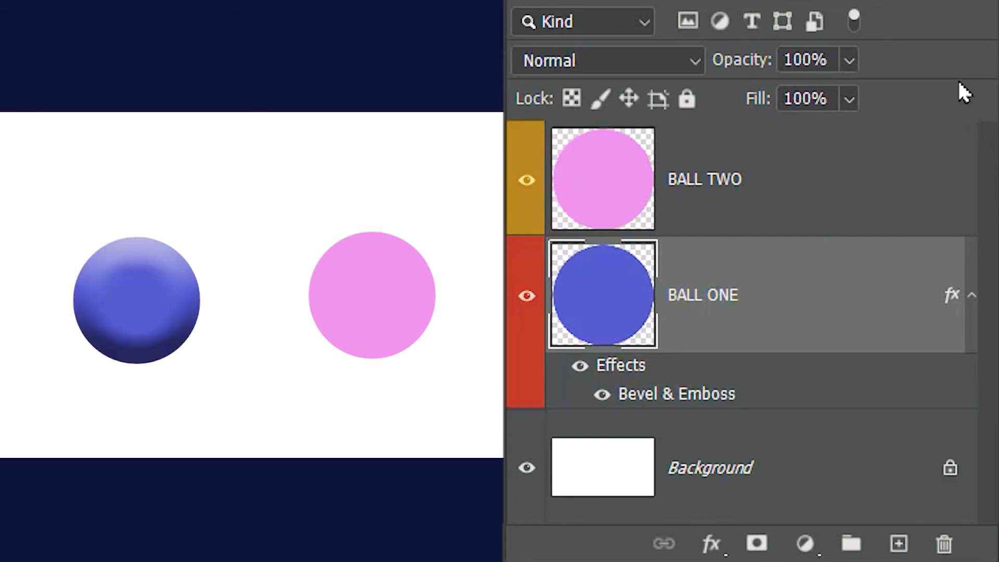